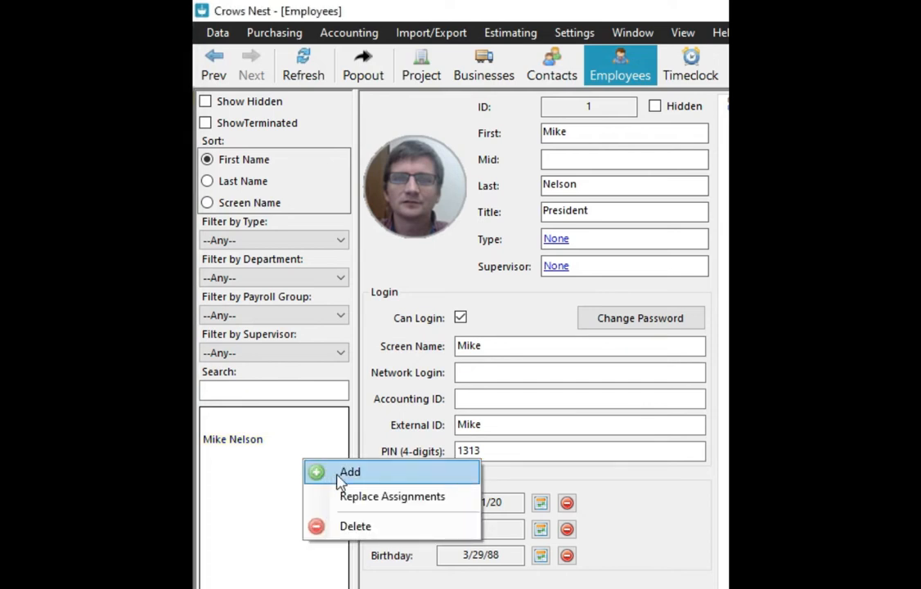
- Create a blank employee record and enter the employee's first name, middle initial and last name
{"action": "left_click", "coordinate": [360, 476]}
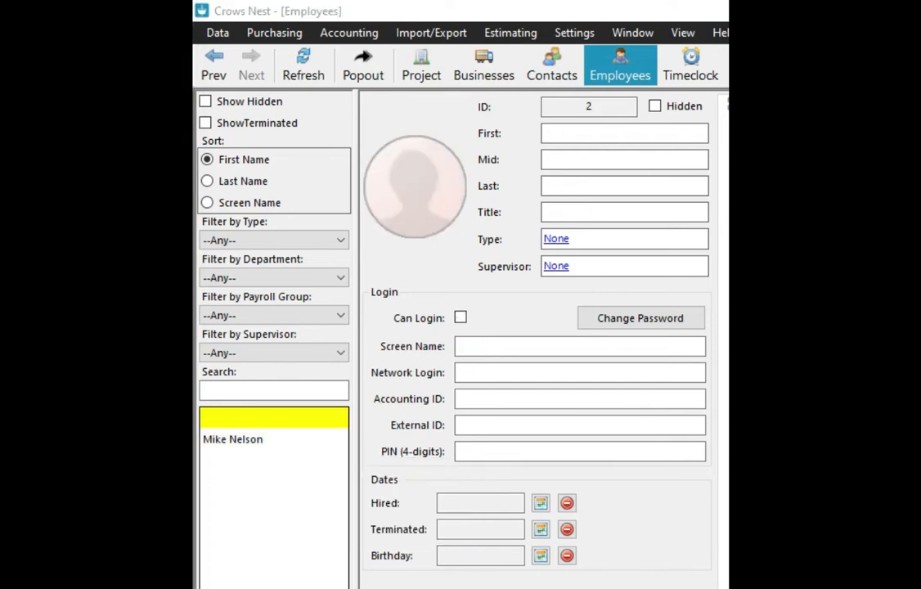
{"action": "left_click", "coordinate": [572, 133]}
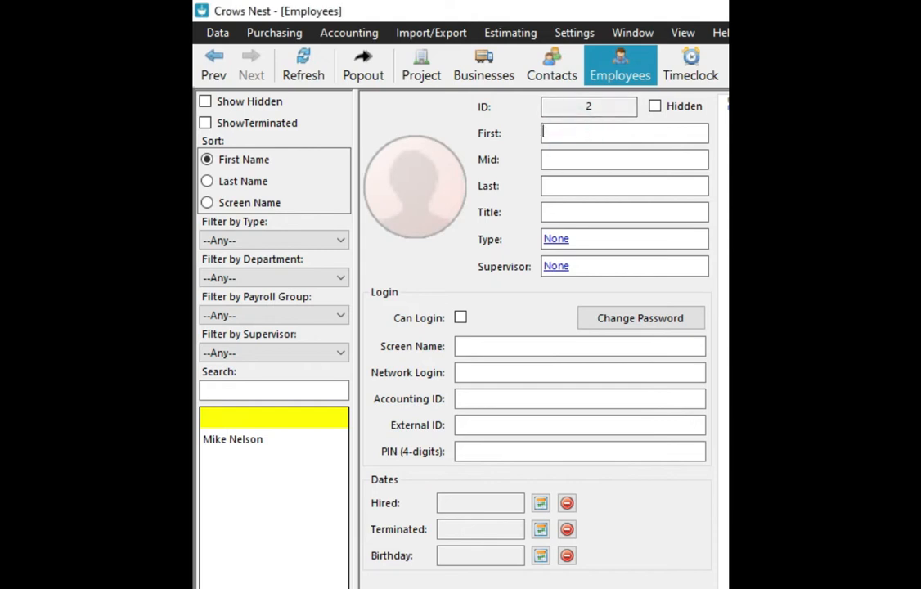
{"action": "left_click", "coordinate": [627, 158]}
{"action": "type", "text": "K"}
{"action": "left_click", "coordinate": [621, 185]}
{"action": "type", "text": "Nels"}
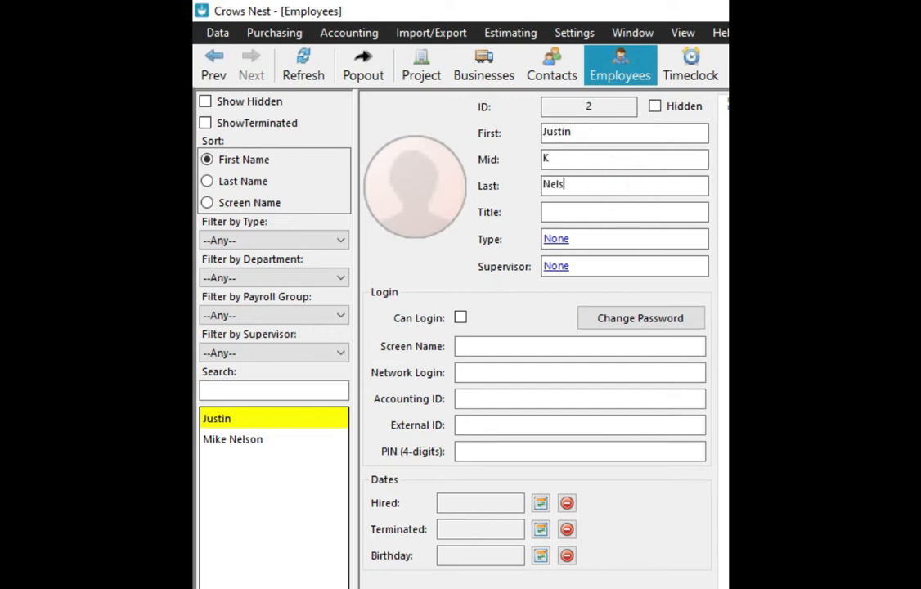
{"action": "type", "text": "on"}
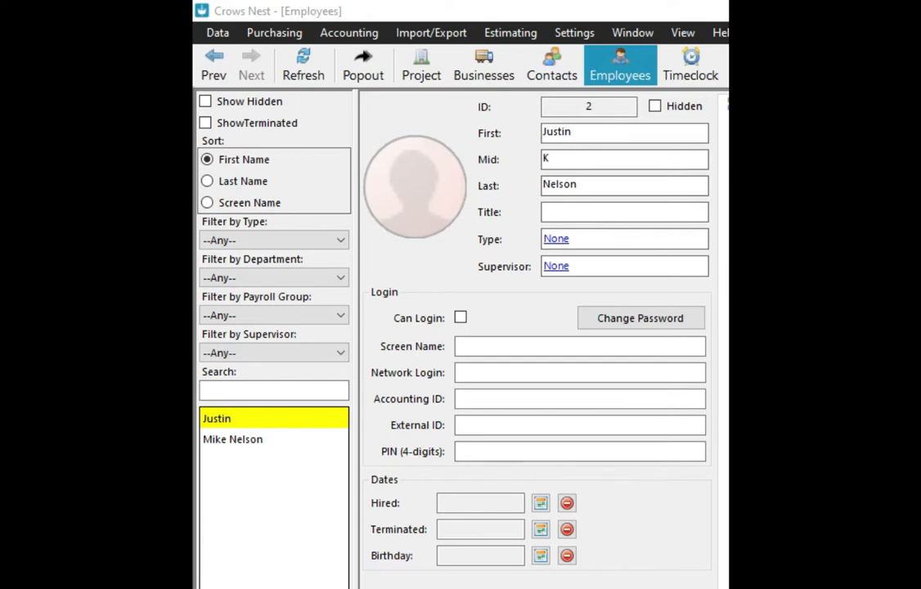
- Import the employee's photo file and crop a square around the face as the thumbnail
{"action": "right_click", "coordinate": [412, 189]}
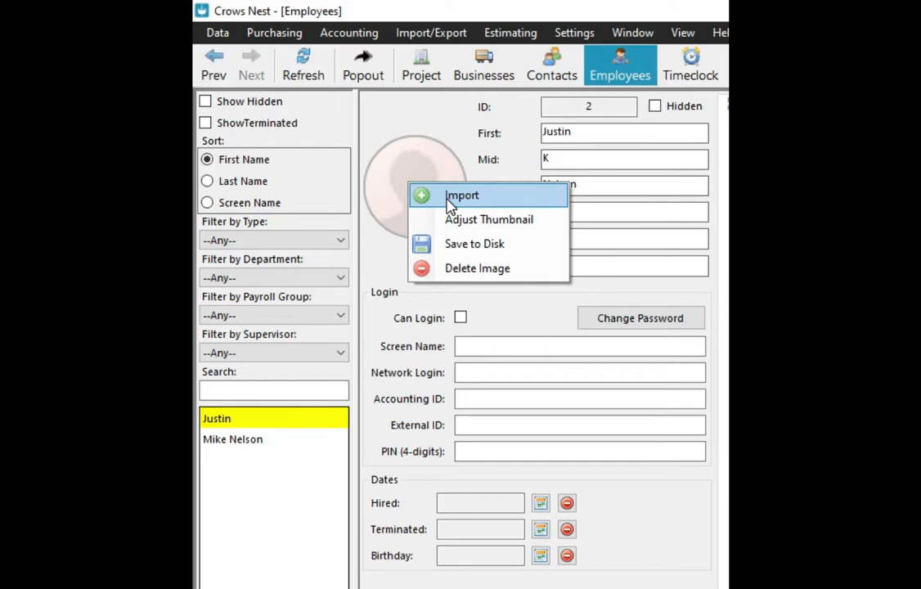
{"action": "left_click", "coordinate": [448, 197]}
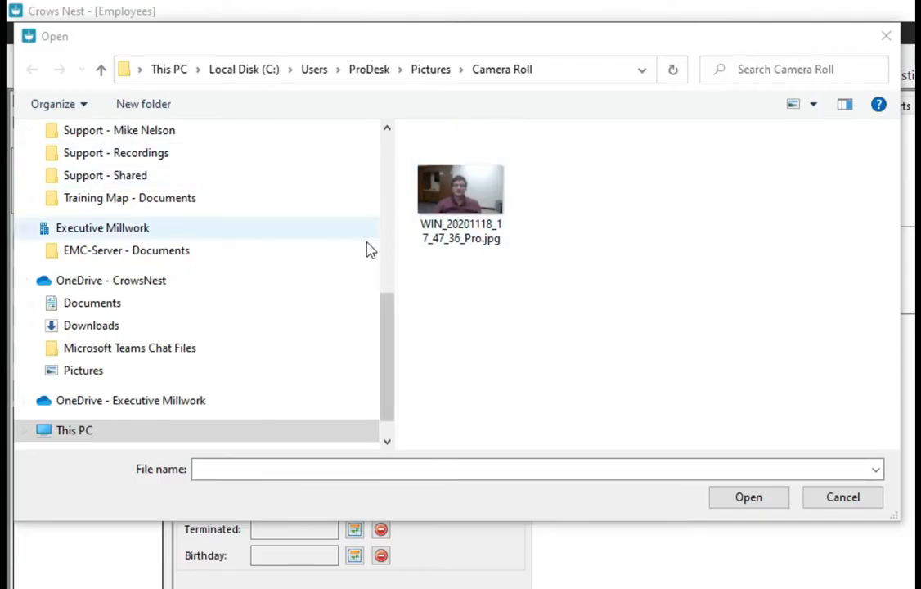
{"action": "left_click", "coordinate": [385, 327]}
{"action": "left_click_drag", "start_coordinate": [384, 327], "coordinate": [380, 277]}
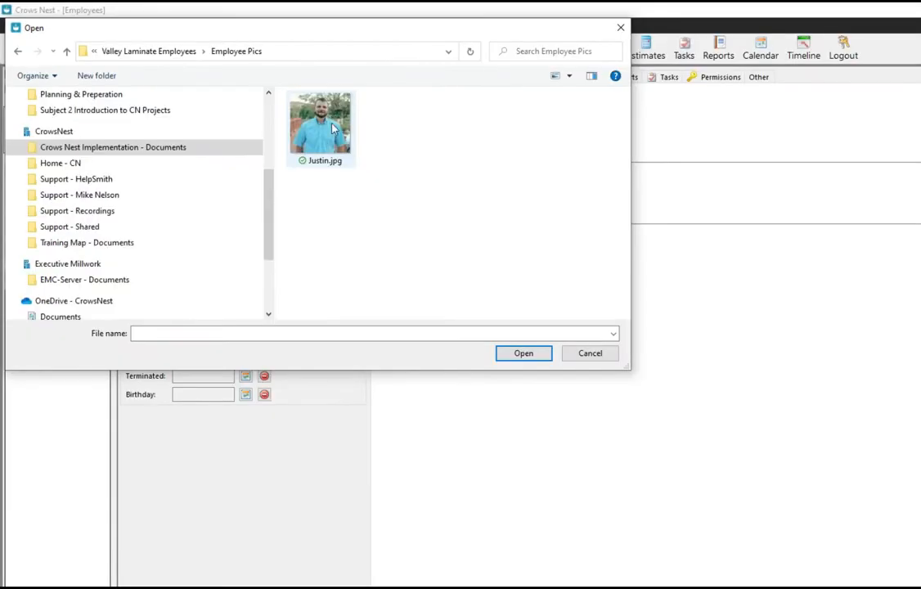
{"action": "left_click", "coordinate": [324, 131]}
{"action": "left_click", "coordinate": [520, 355]}
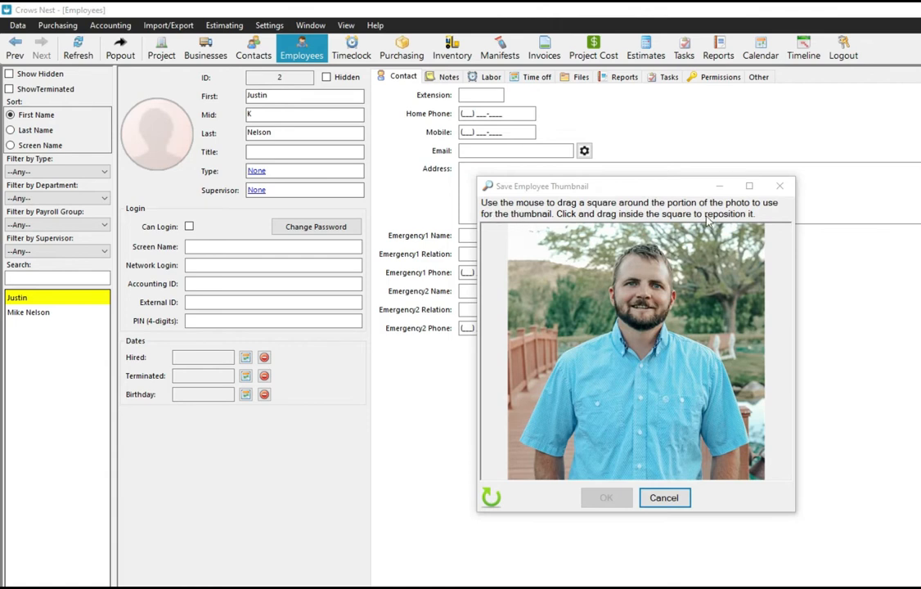
{"action": "left_click_drag", "start_coordinate": [582, 238], "coordinate": [695, 357]}
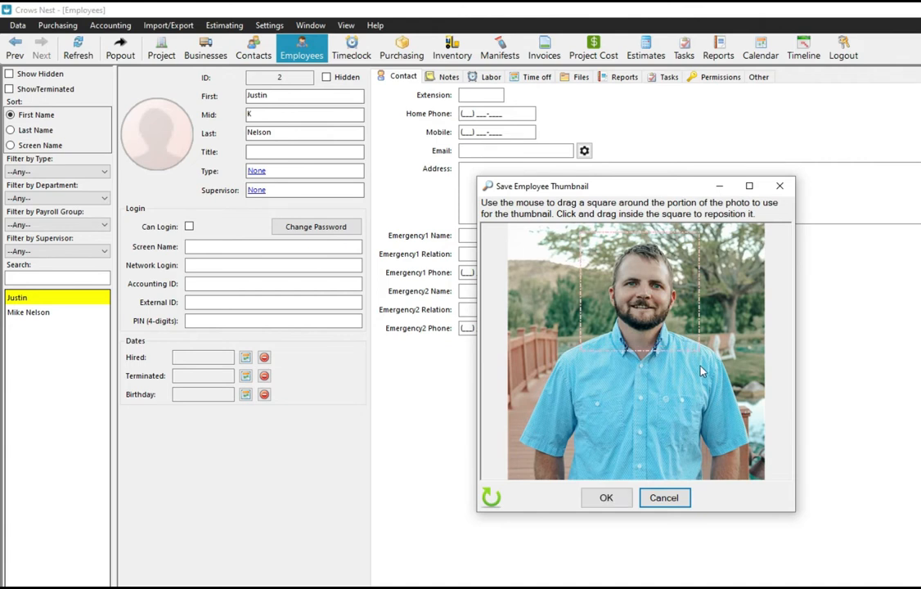
{"action": "left_click", "coordinate": [606, 498]}
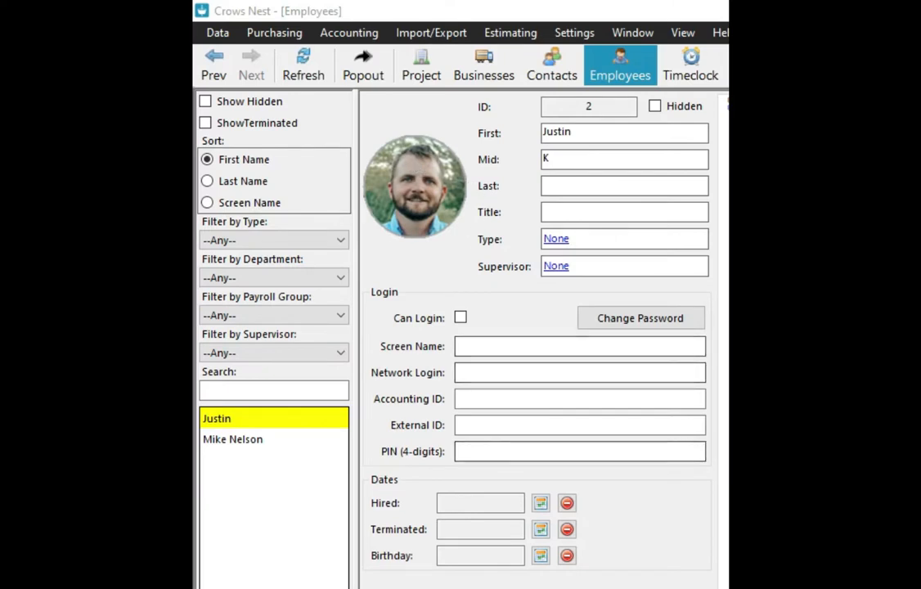
{"action": "left_click_drag", "start_coordinate": [491, 182], "coordinate": [723, 1]}
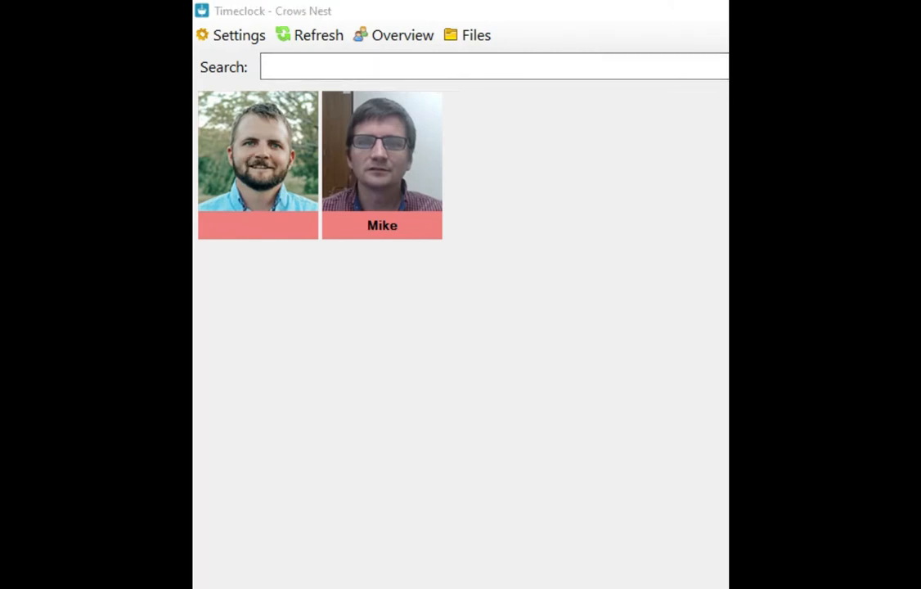
{"action": "left_click_drag", "start_coordinate": [723, 10], "coordinate": [82, 219]}
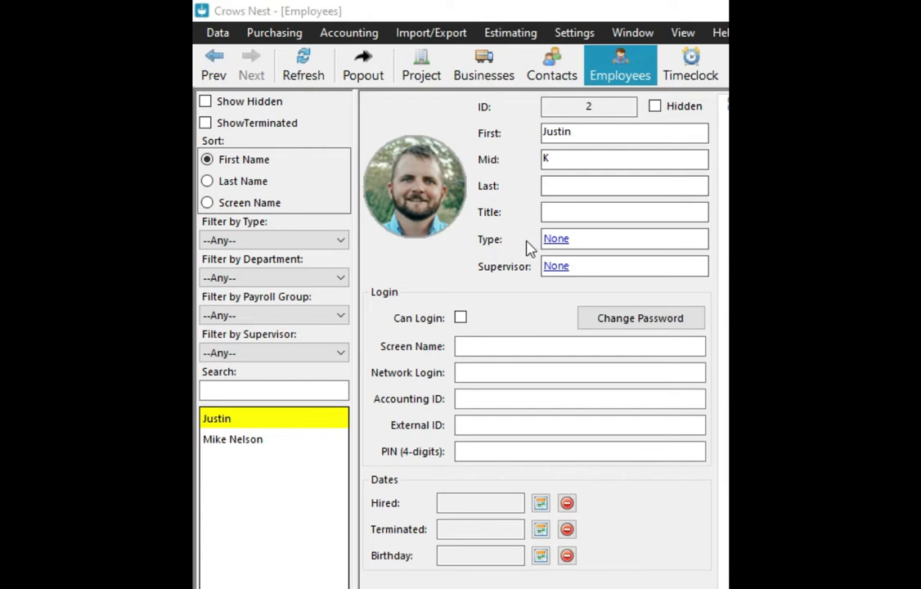
- Open the employee Type picker and add a Full-Time type to the empty list
{"action": "left_click", "coordinate": [557, 246]}
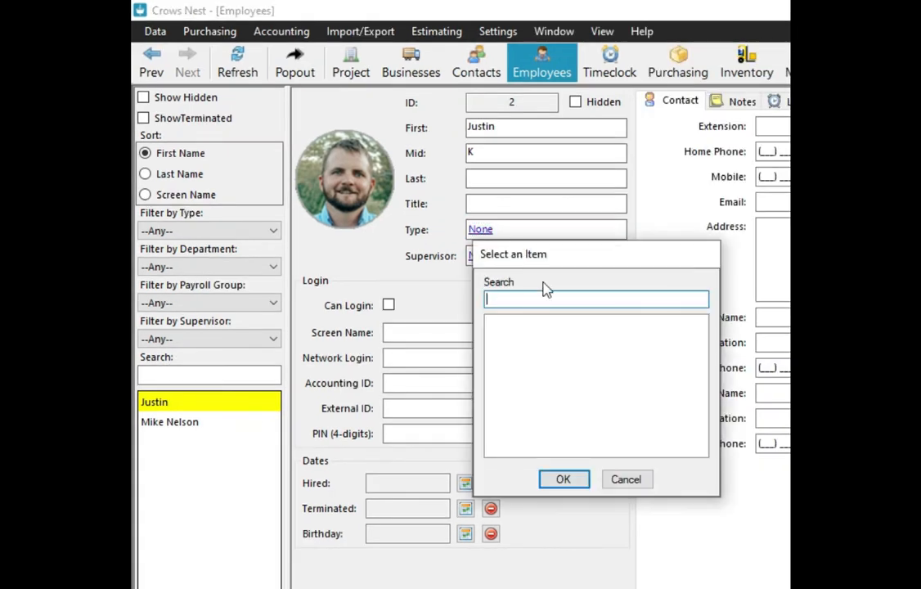
{"action": "left_click_drag", "start_coordinate": [538, 267], "coordinate": [475, 264]}
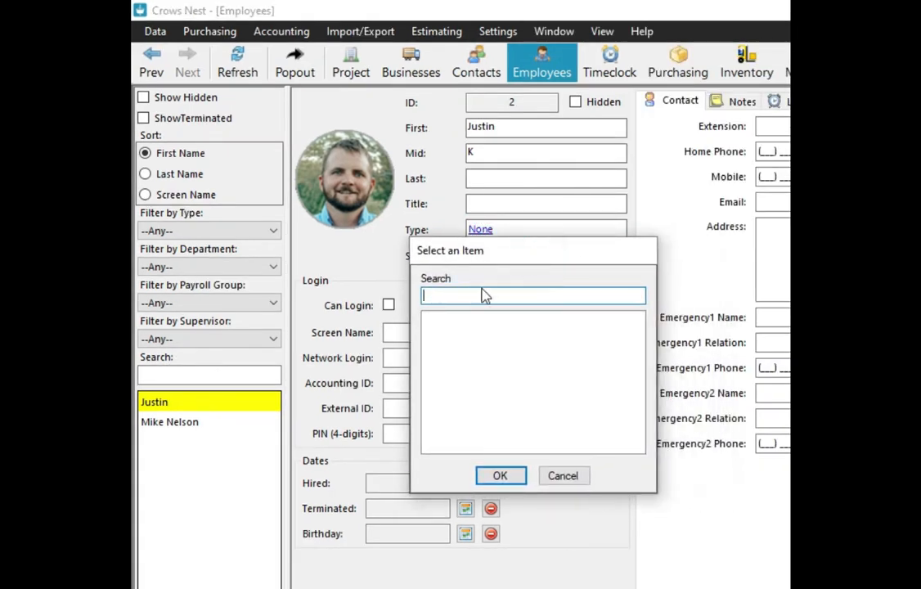
{"action": "right_click", "coordinate": [477, 333]}
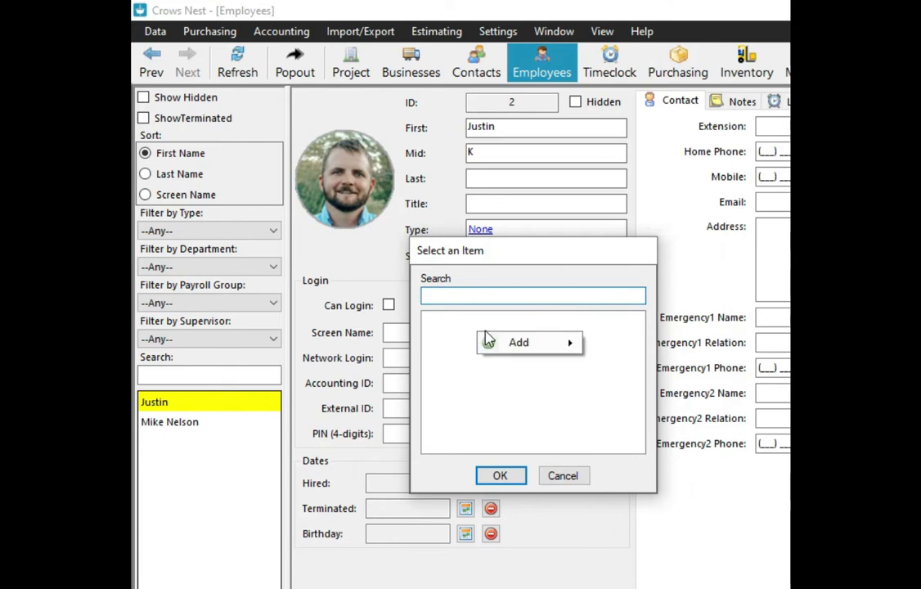
{"action": "left_click", "coordinate": [538, 347]}
{"action": "left_click", "coordinate": [621, 342]}
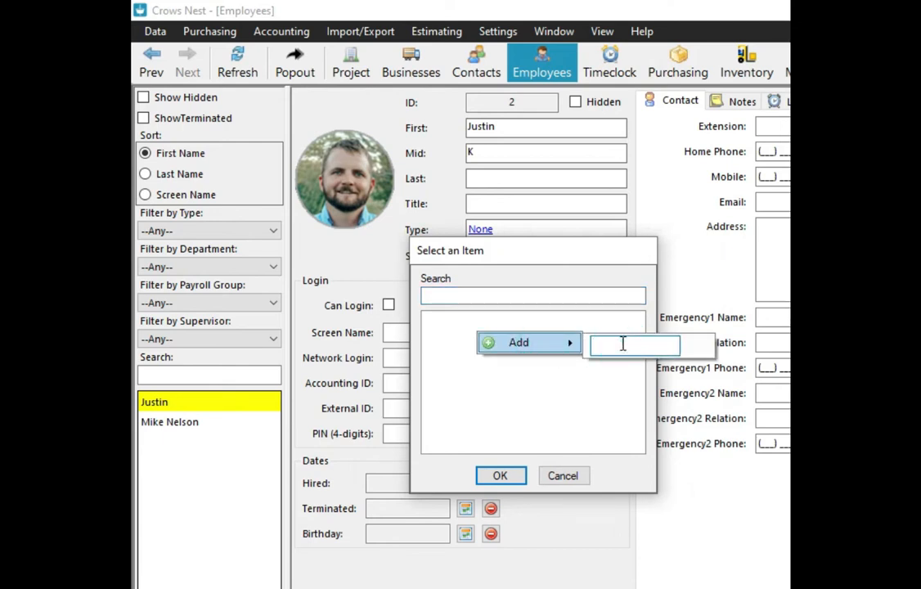
{"action": "type", "text": "Full-Tim"}
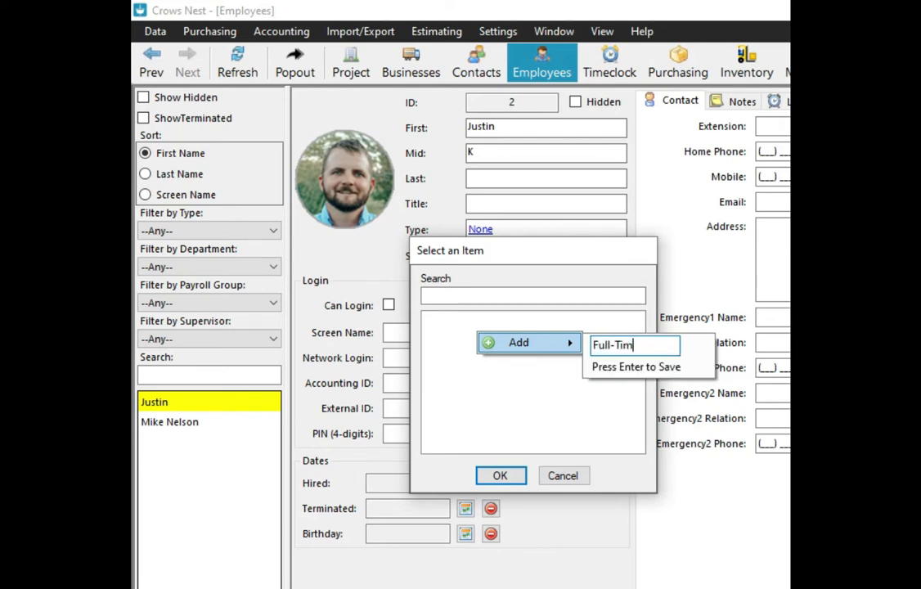
{"action": "key", "text": "Return"}
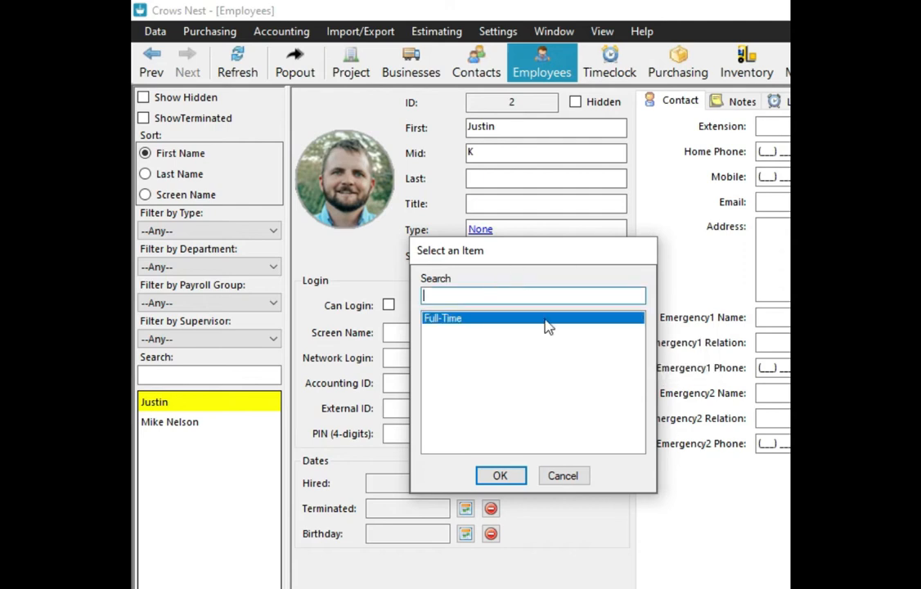
- Add Part-Time and Seasonal types, then select Part-Time for this employee
{"action": "right_click", "coordinate": [508, 370]}
{"action": "mouse_move", "coordinate": [552, 378]}
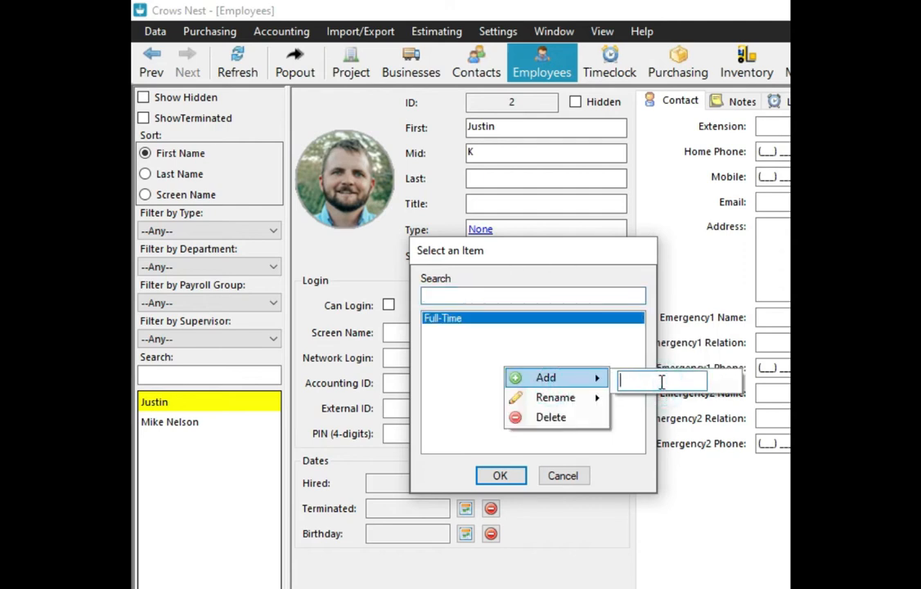
{"action": "type", "text": "Part-Time"}
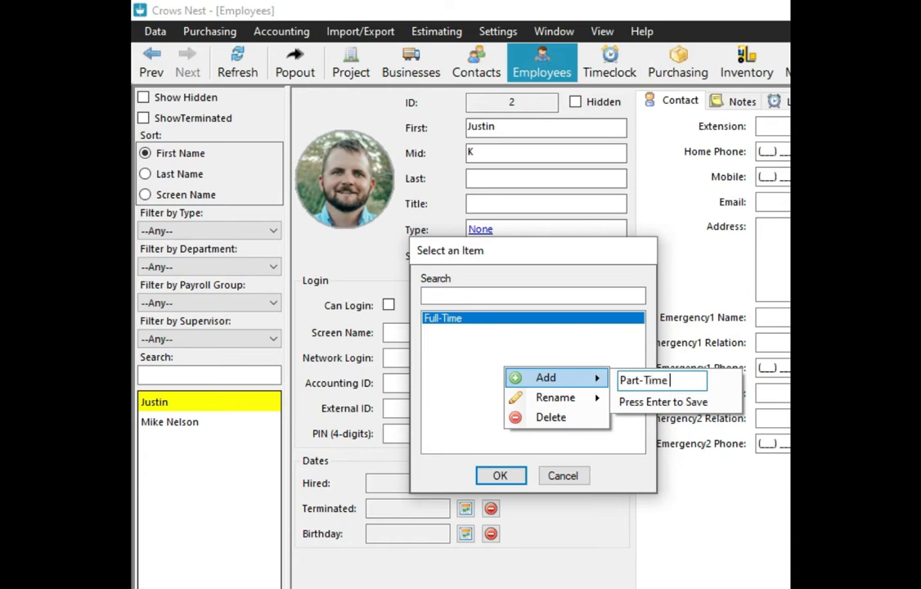
{"action": "key", "text": "Return"}
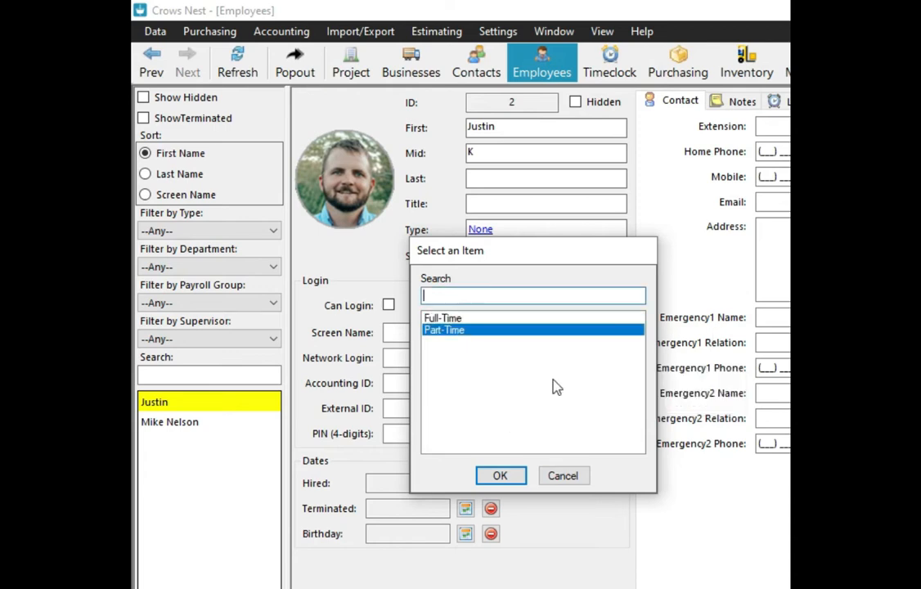
{"action": "right_click", "coordinate": [552, 383]}
{"action": "mouse_move", "coordinate": [604, 390]}
{"action": "type", "text": "Seasonal"}
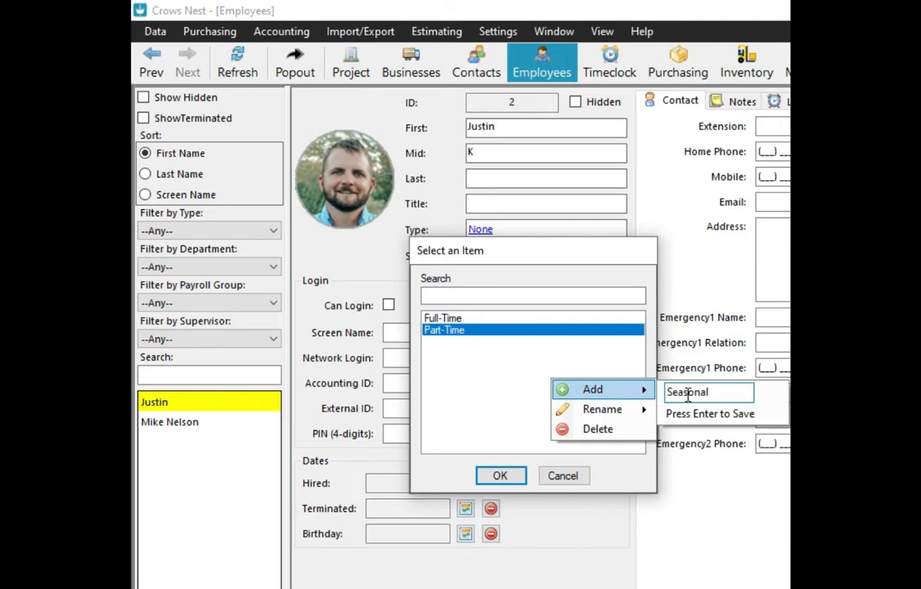
{"action": "key", "text": "Return"}
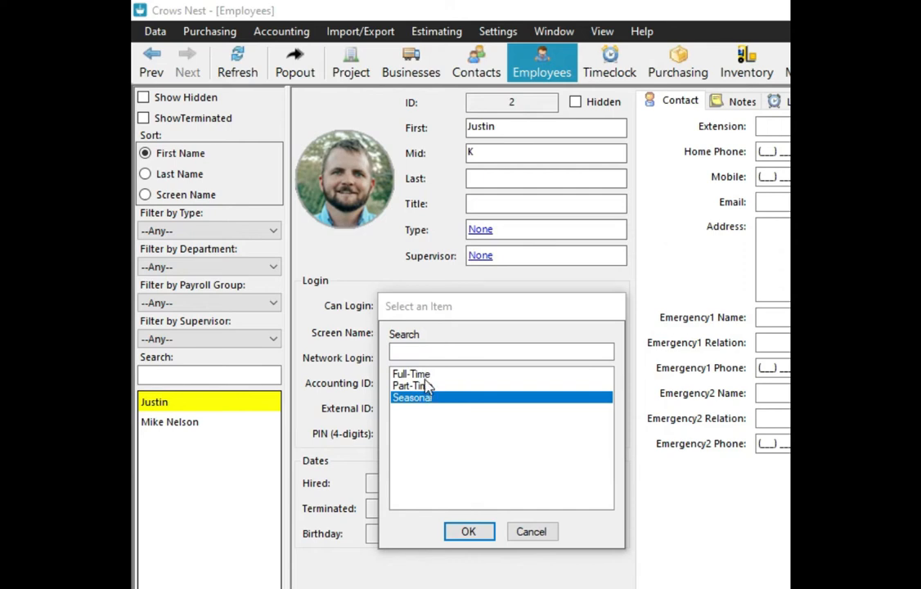
{"action": "left_click", "coordinate": [422, 385]}
- Confirm the Part-Time type and assign the other existing employee as supervisor
{"action": "left_click", "coordinate": [468, 532]}
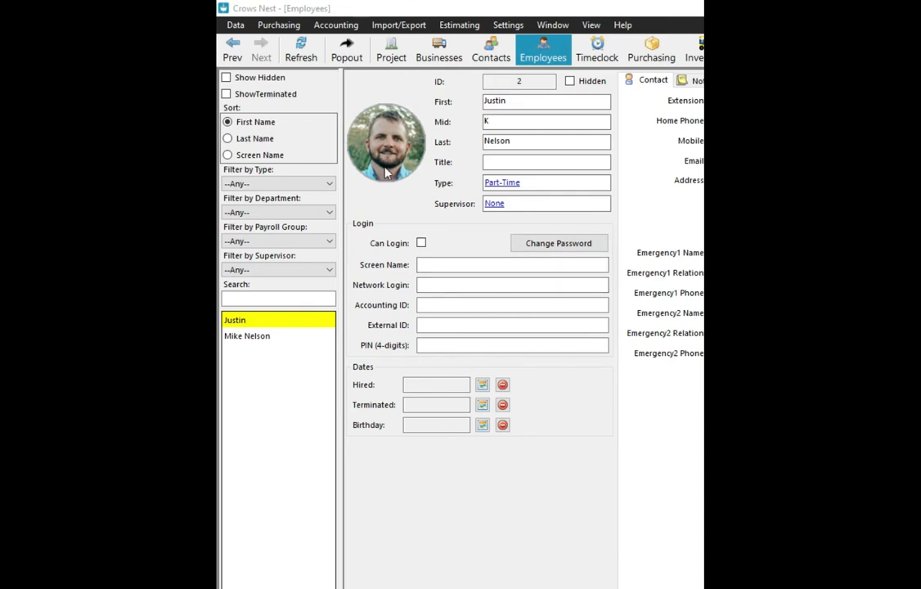
{"action": "left_click", "coordinate": [494, 205]}
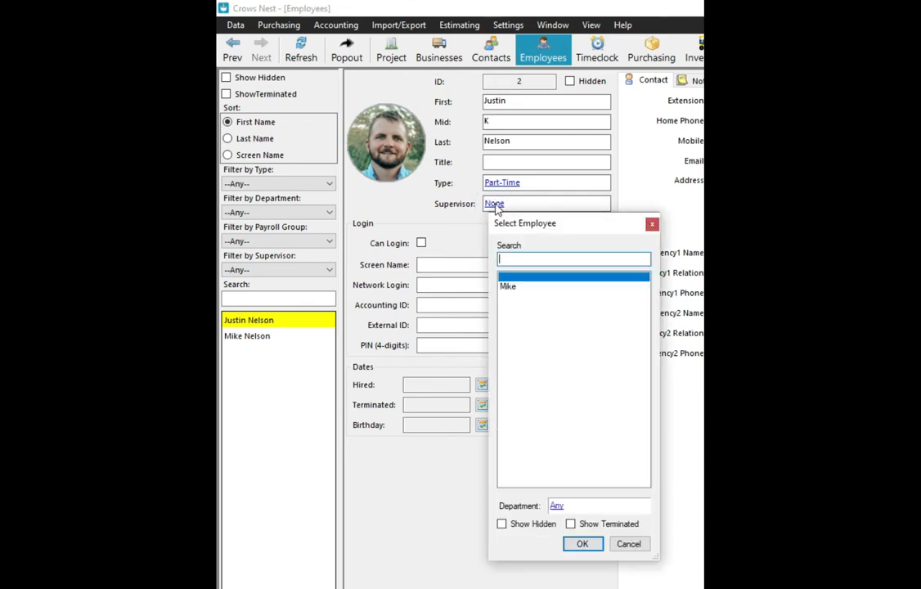
{"action": "left_click", "coordinate": [510, 287]}
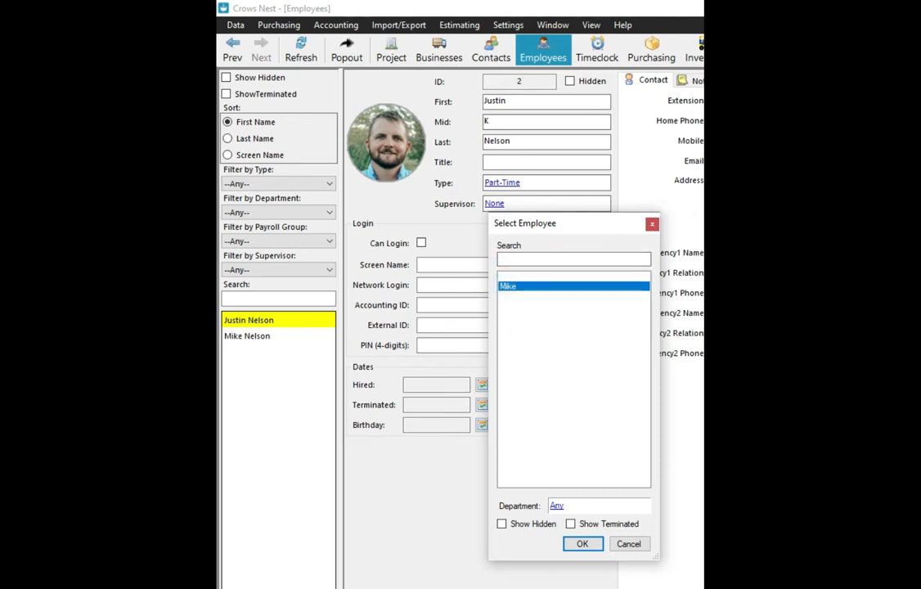
{"action": "left_click", "coordinate": [582, 546]}
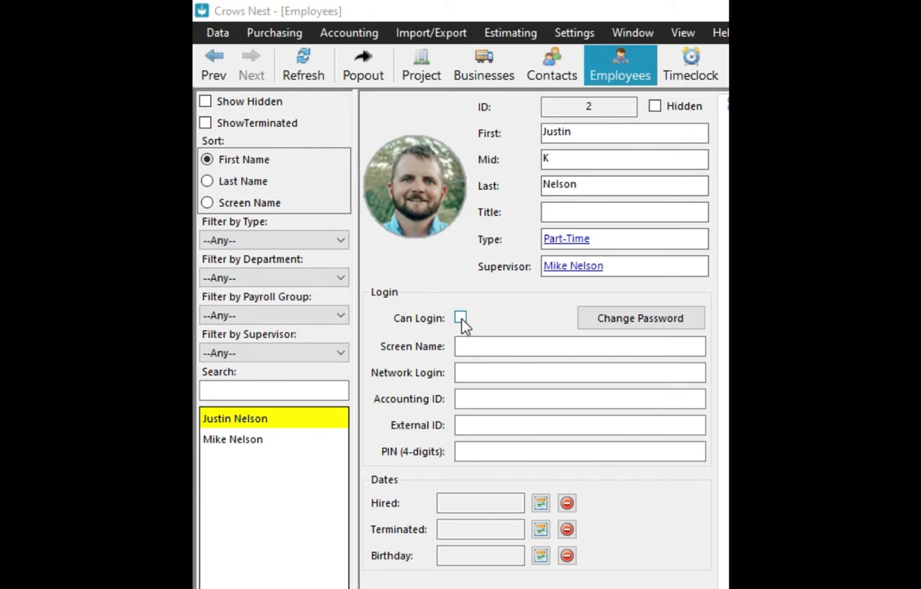
- Tick Can Login, enter a screen name, and set and confirm the employee's new password
{"action": "left_click", "coordinate": [460, 318]}
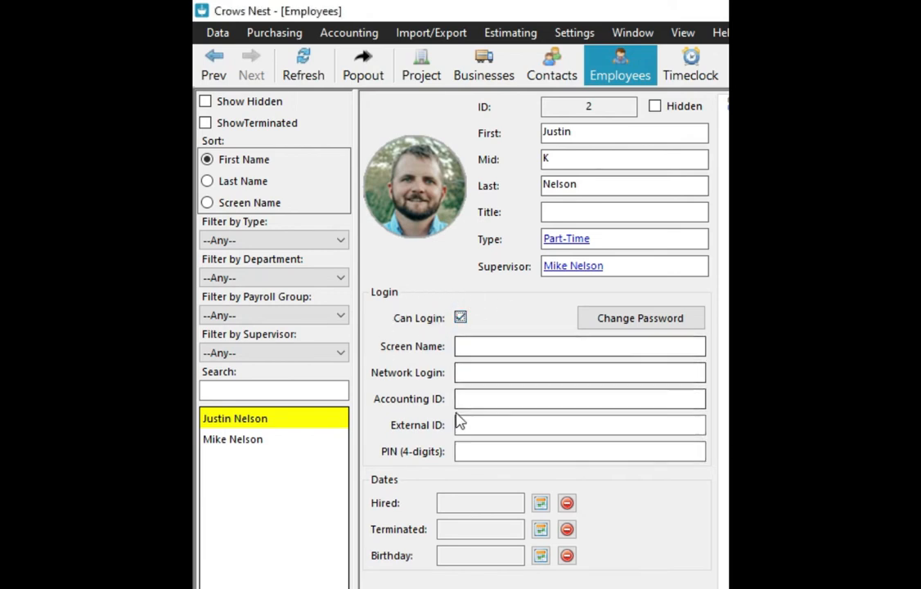
{"action": "left_click", "coordinate": [488, 346]}
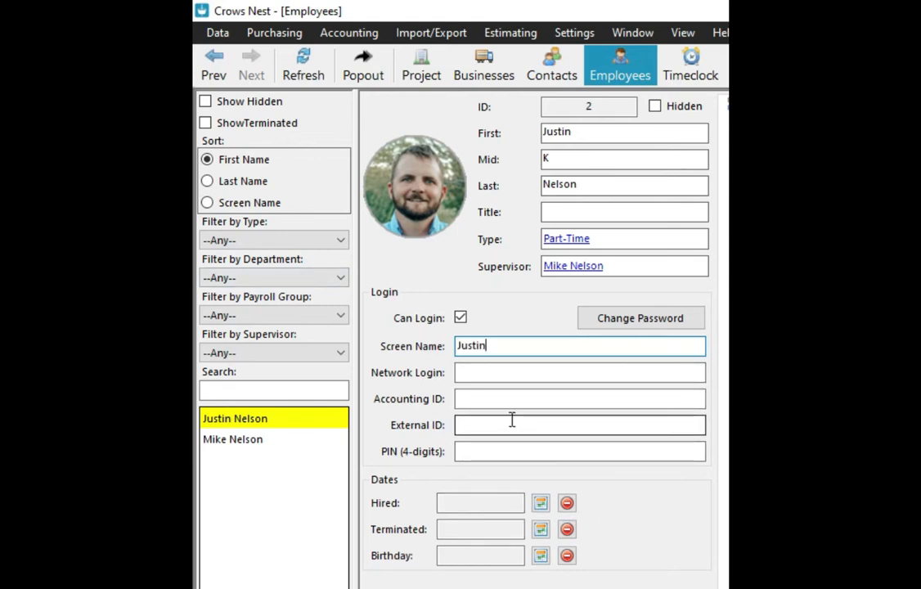
{"action": "left_click", "coordinate": [604, 323]}
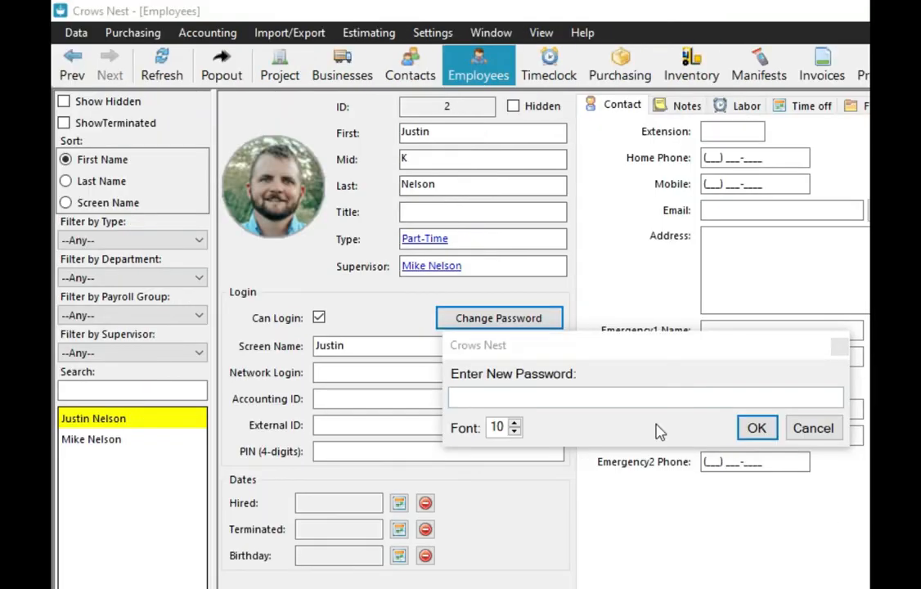
{"action": "left_click", "coordinate": [506, 397]}
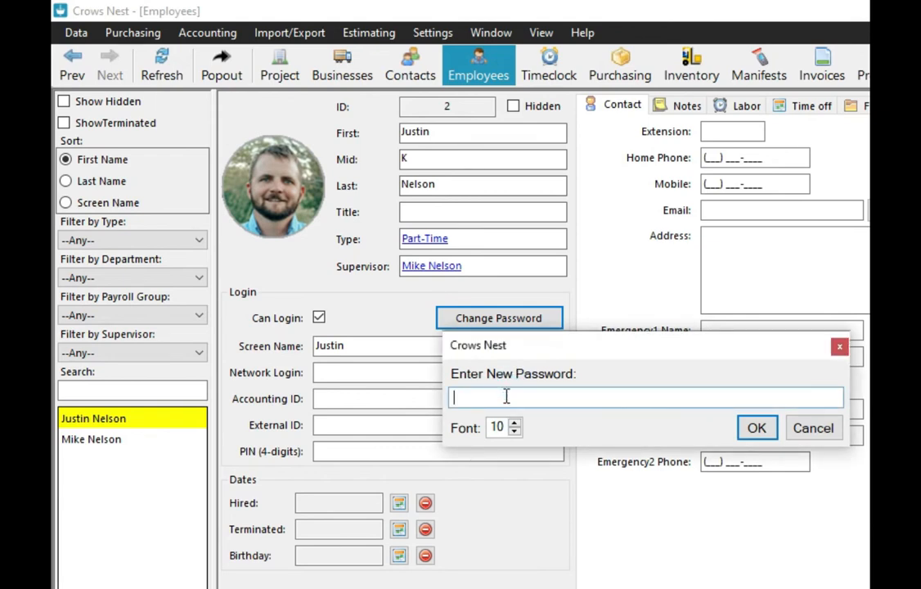
{"action": "left_click", "coordinate": [765, 431]}
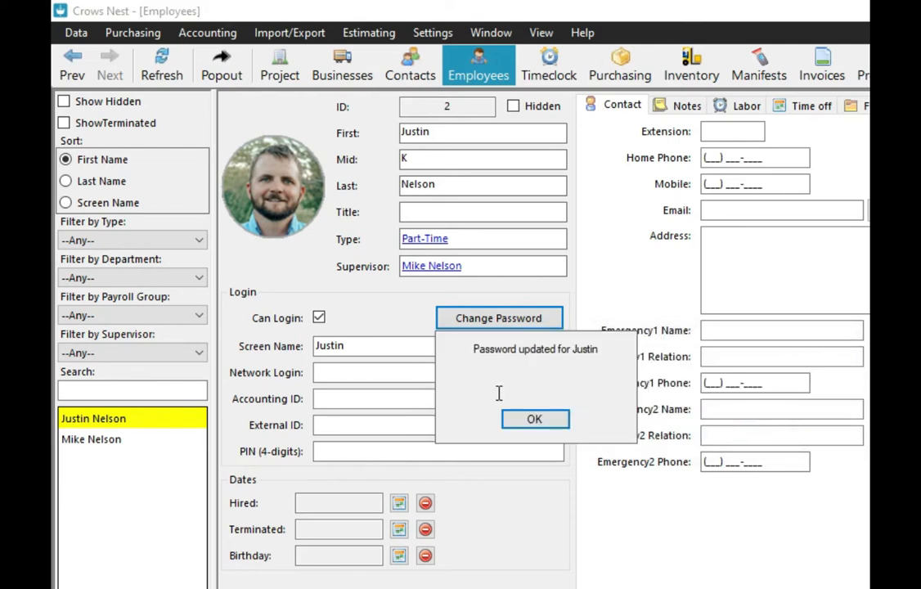
{"action": "left_click", "coordinate": [530, 419]}
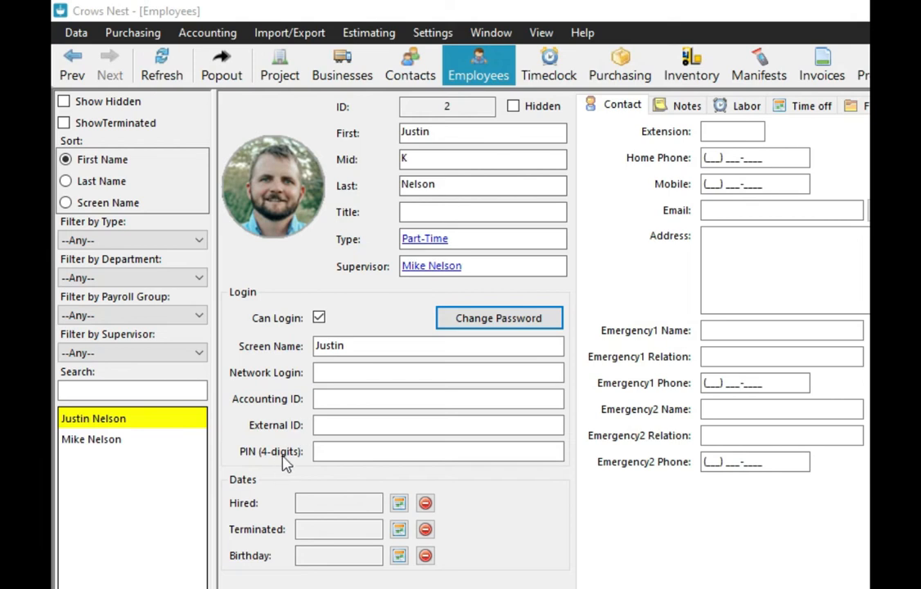
- Fill in the External ID and a 4-digit PIN, then select the screen name and External ID text
{"action": "left_click", "coordinate": [347, 425]}
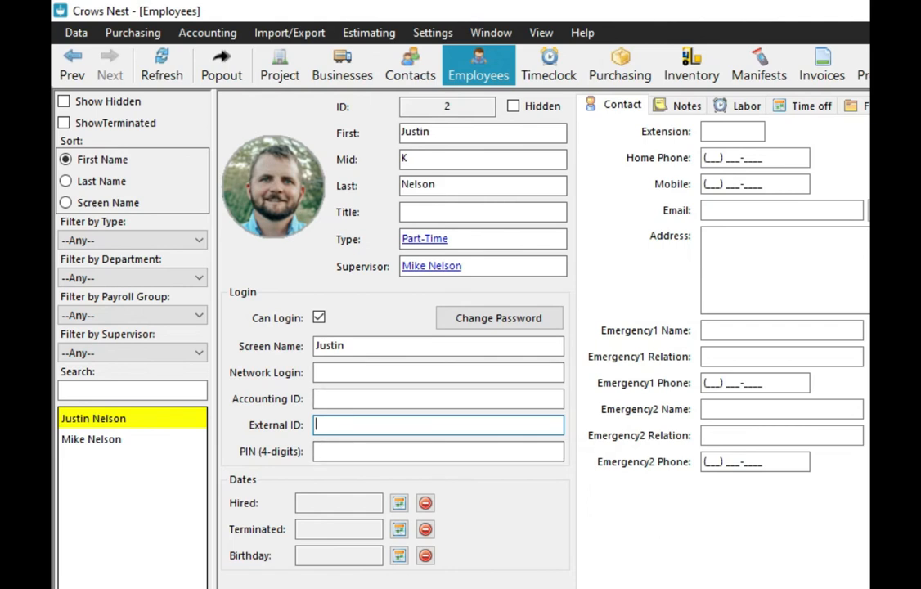
{"action": "left_click", "coordinate": [411, 421]}
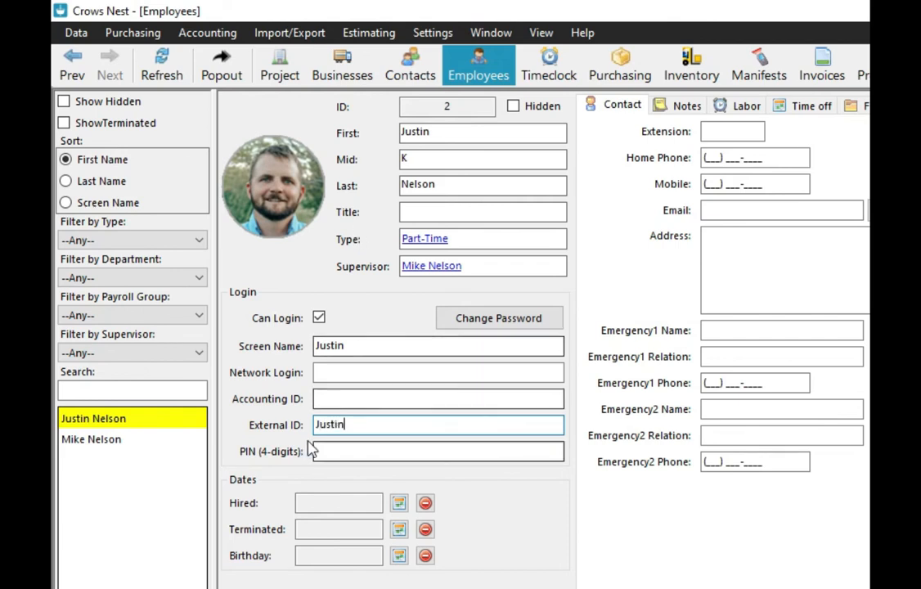
{"action": "left_click", "coordinate": [353, 452]}
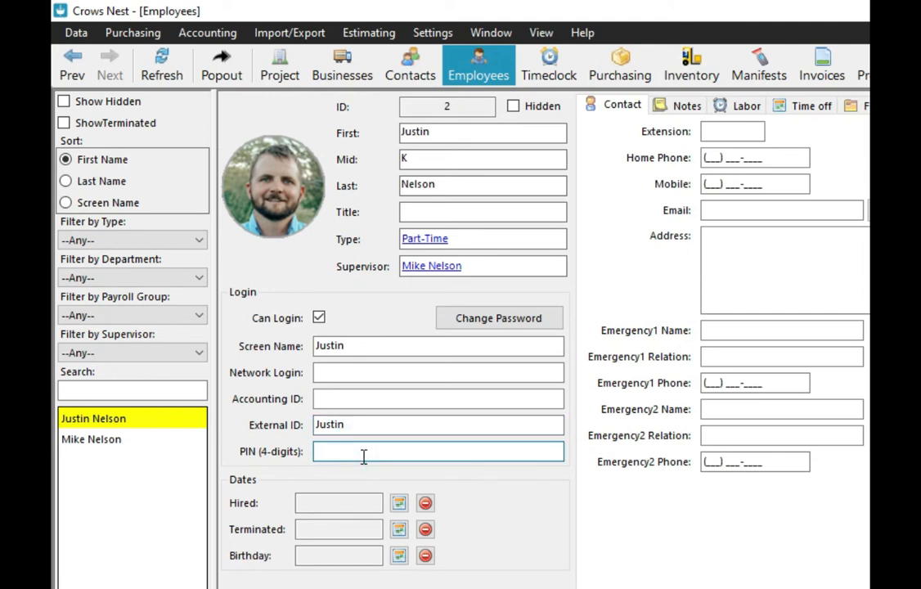
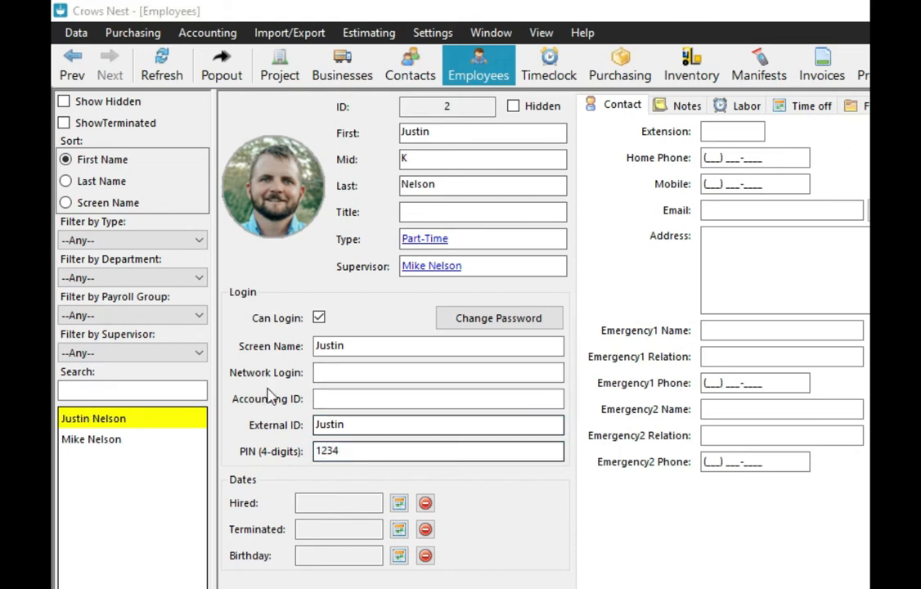
{"action": "left_click_drag", "start_coordinate": [355, 345], "coordinate": [316, 350]}
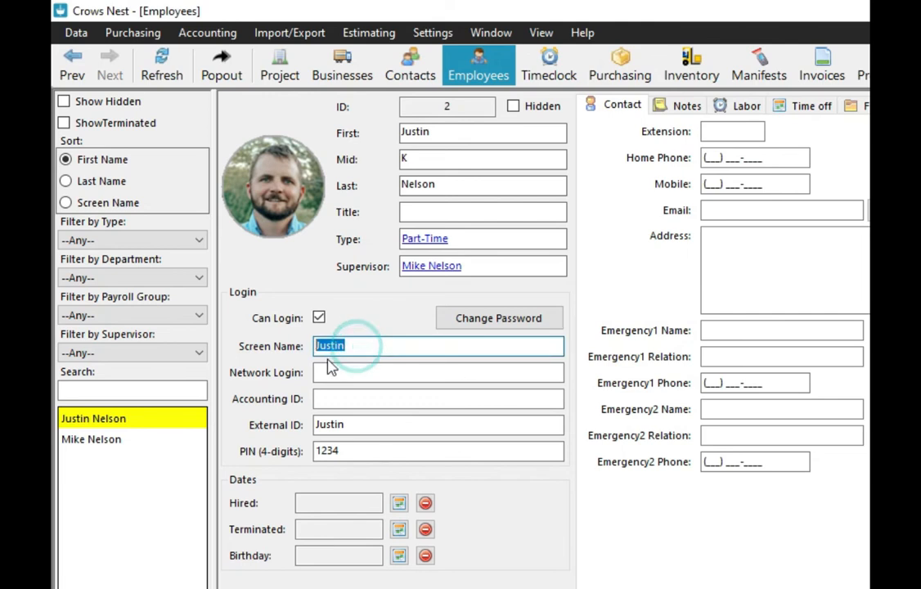
{"action": "double_click", "coordinate": [354, 424]}
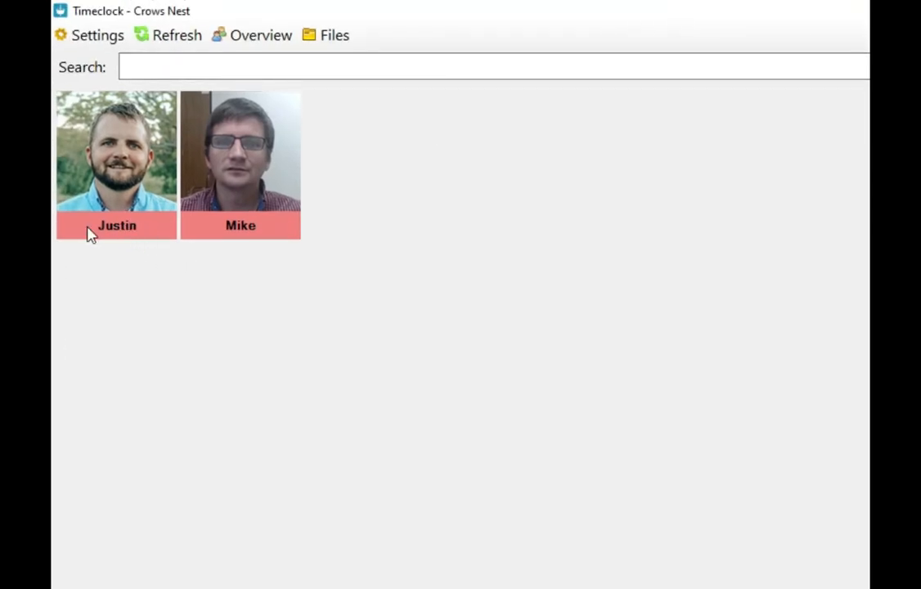
- Shrink the Timeclock, clock in on the new employee's tile by keying the PIN, then close it
{"action": "left_click_drag", "start_coordinate": [475, 16], "coordinate": [878, 111]}
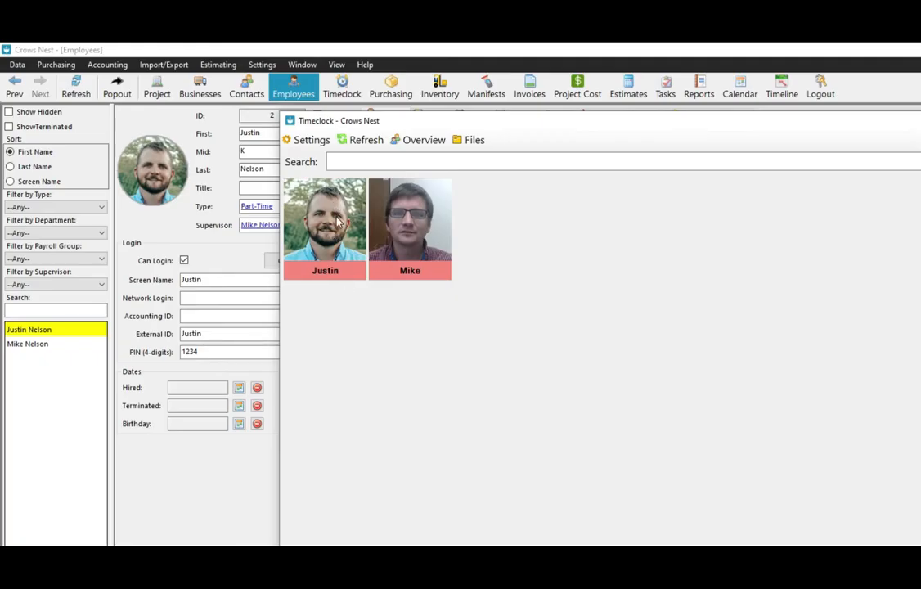
{"action": "left_click", "coordinate": [339, 221]}
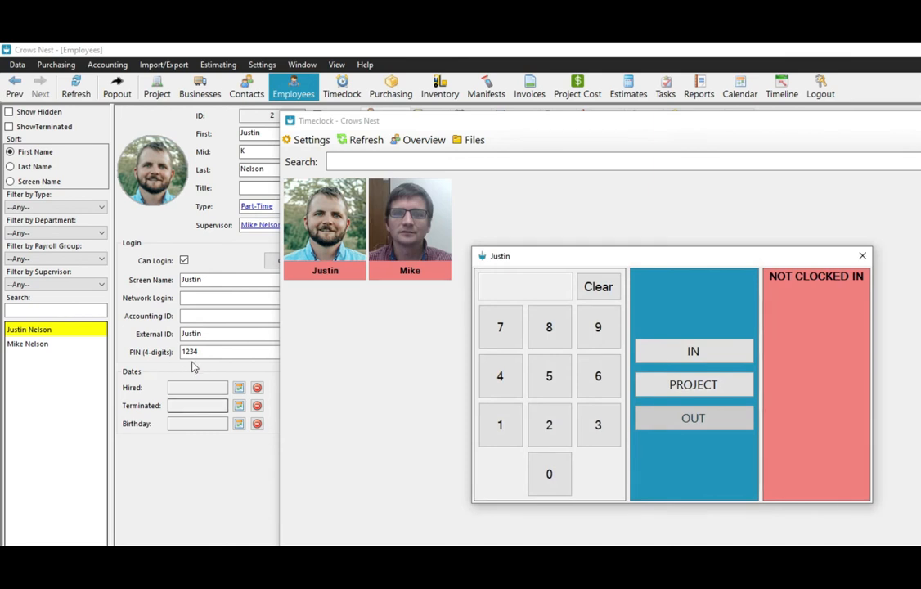
{"action": "left_click", "coordinate": [497, 425]}
{"action": "left_click", "coordinate": [555, 430]}
{"action": "left_click", "coordinate": [601, 430]}
{"action": "left_click", "coordinate": [506, 376]}
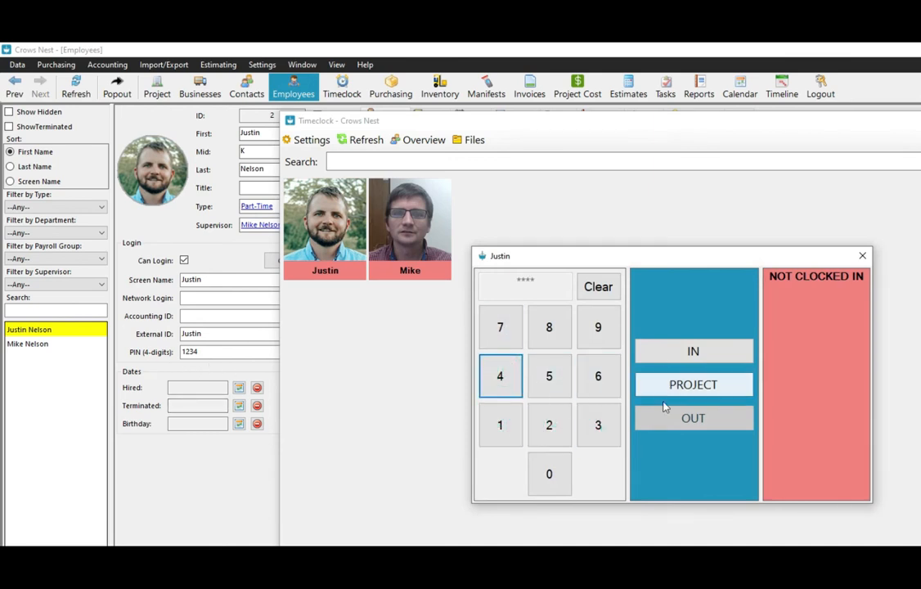
{"action": "left_click", "coordinate": [693, 350]}
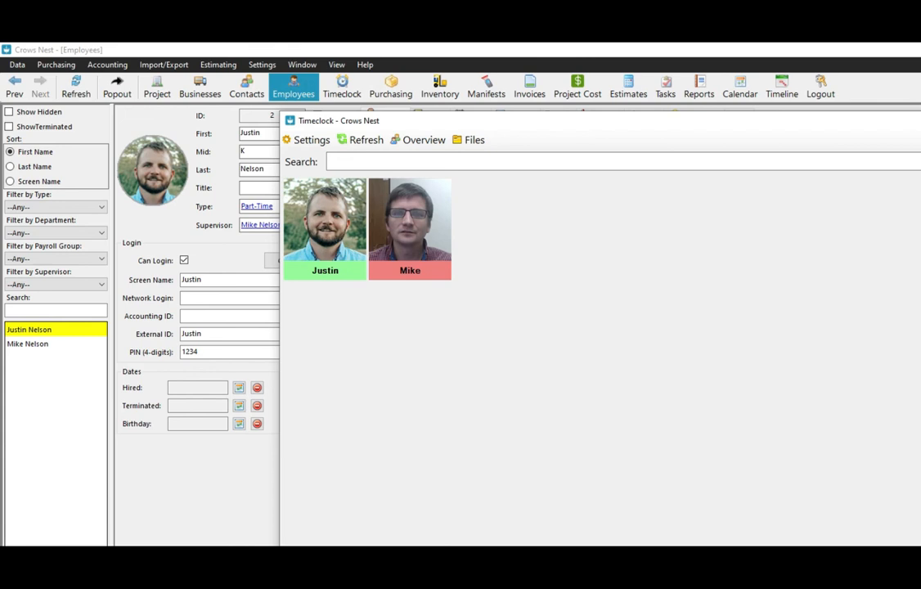
{"action": "key", "text": "alt+F4"}
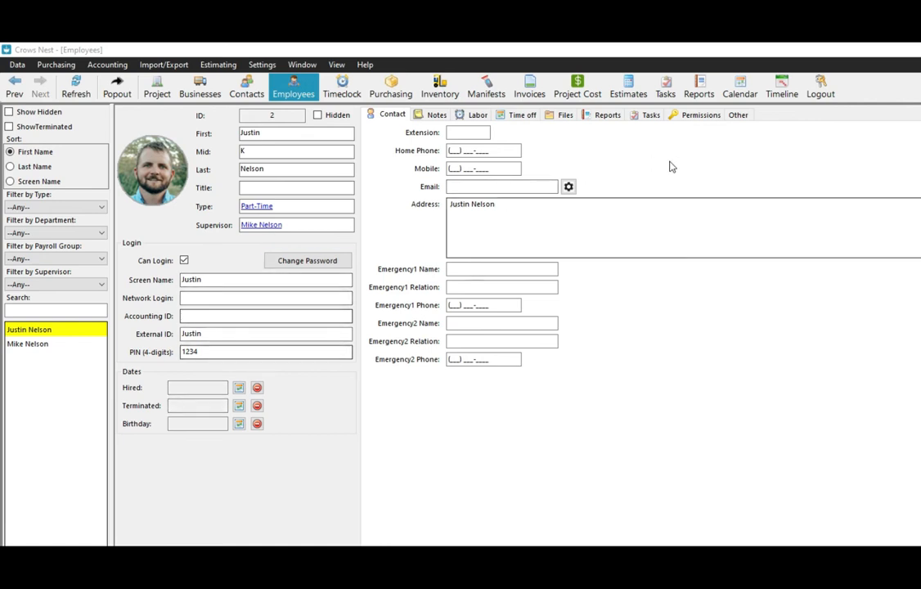
- Log out, then log back in with the new employee's screen name and password
{"action": "left_click", "coordinate": [819, 94]}
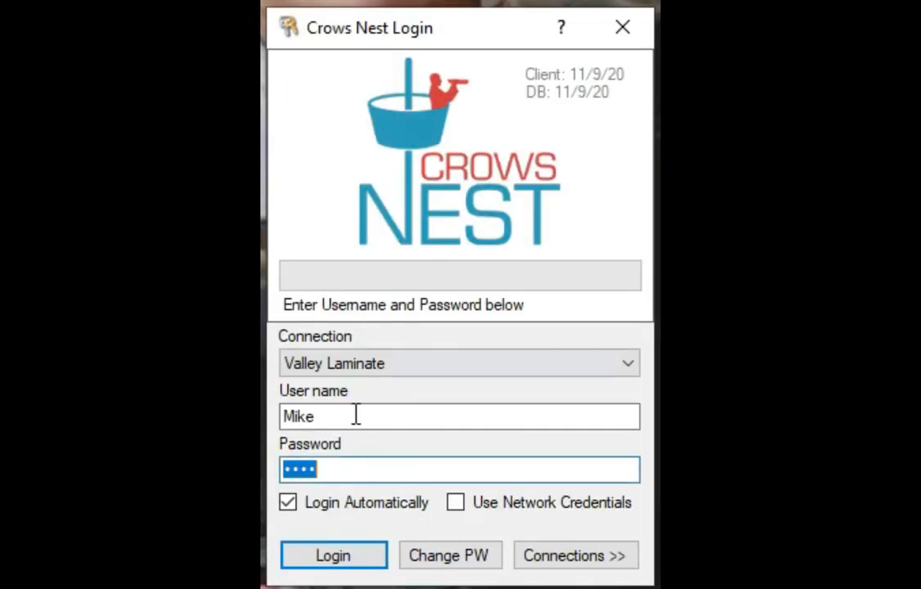
{"action": "double_click", "coordinate": [351, 415]}
{"action": "type", "text": "Justin"}
{"action": "key", "text": "Tab"}
{"action": "type", "text": "*"}
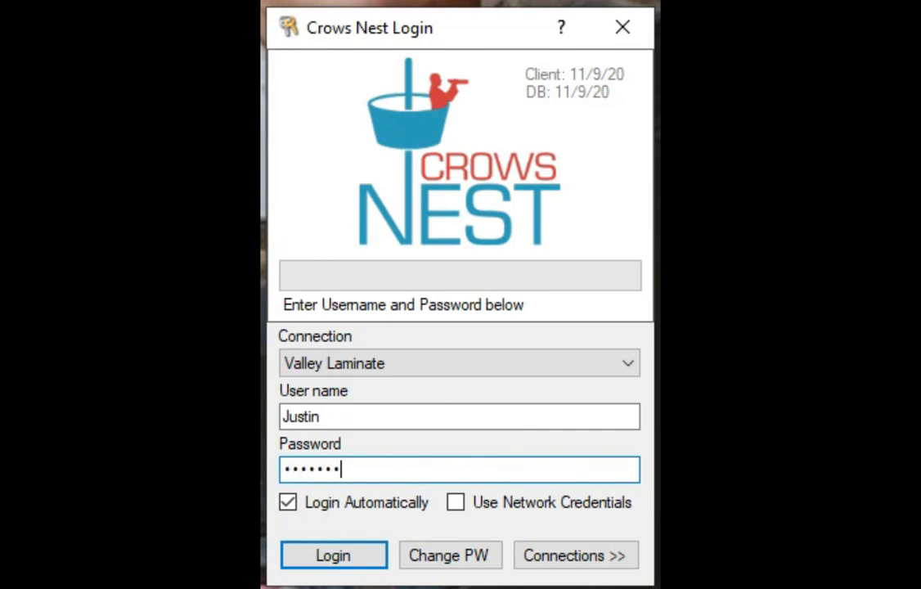
{"action": "left_click", "coordinate": [368, 559]}
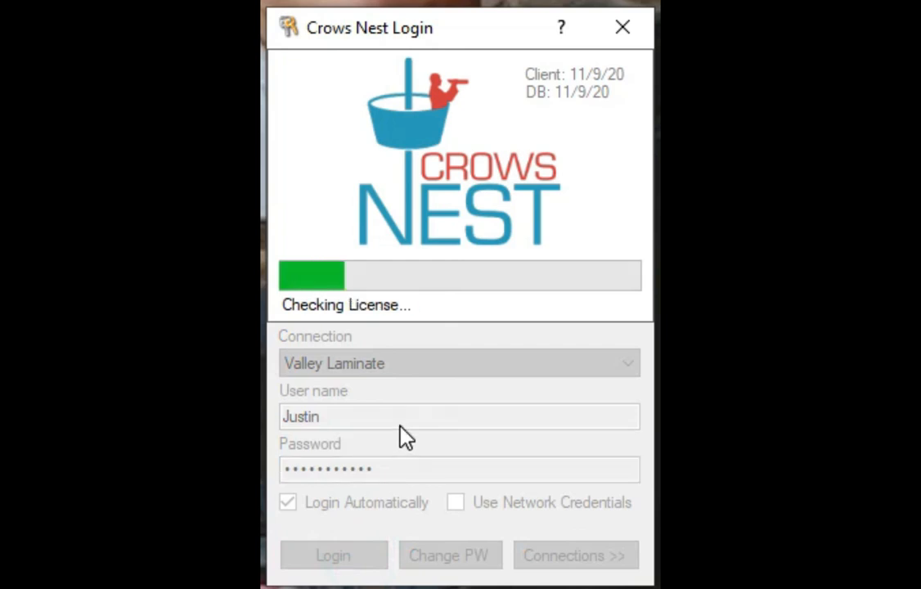